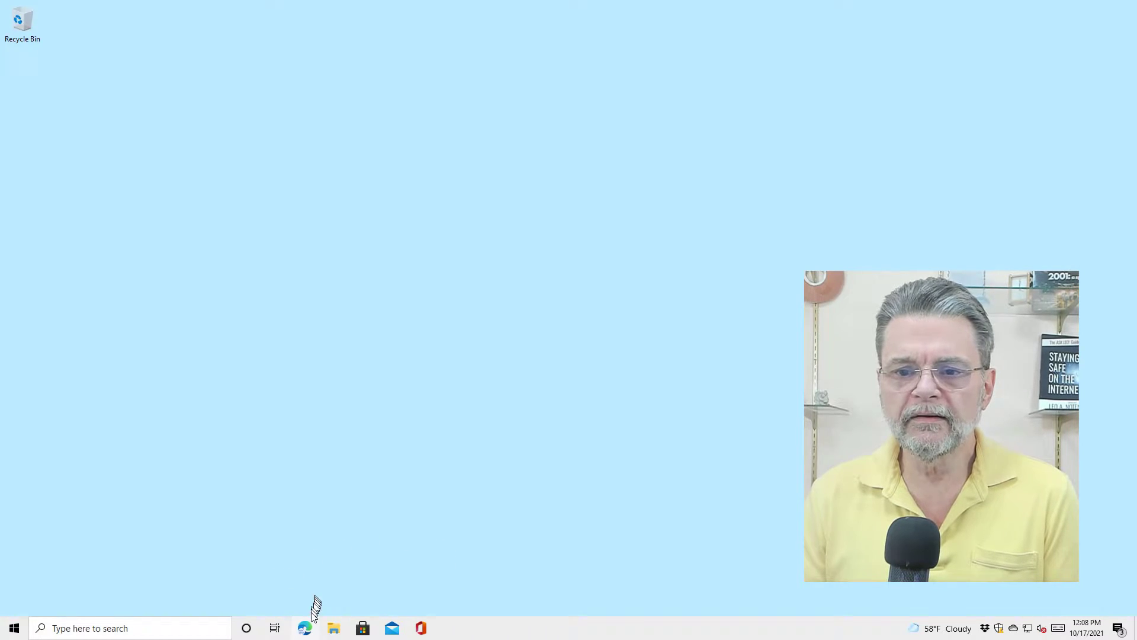
# Step: Search the Store for 'sysinternals' and install the 23.80 MB Sysinternals Suite app
pyautogui.click(362, 628)
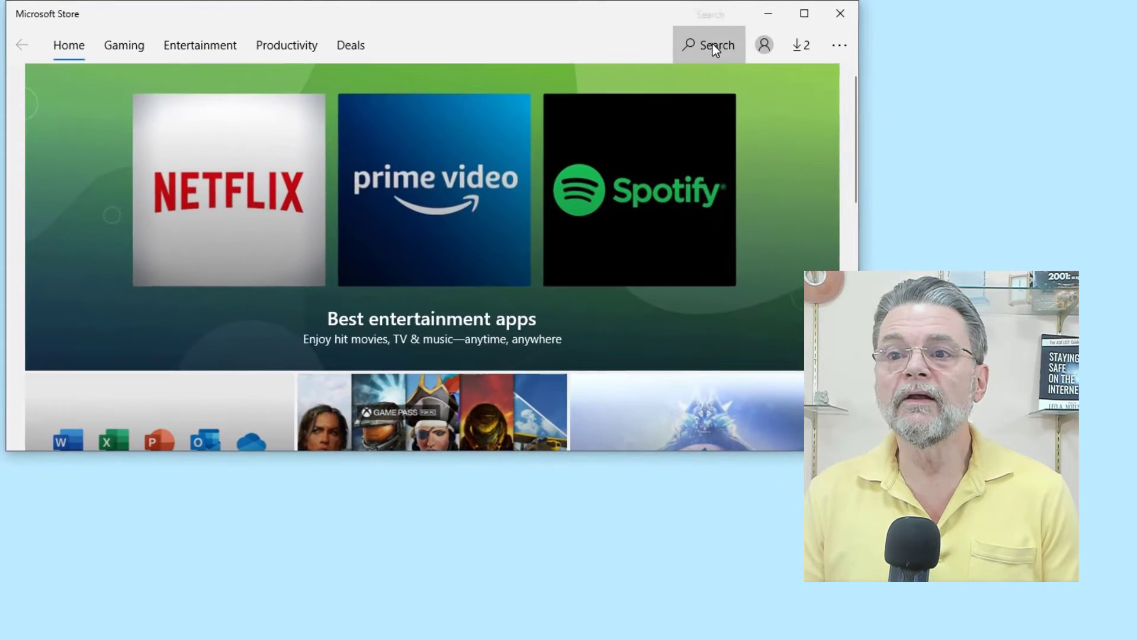
pyautogui.click(610, 38)
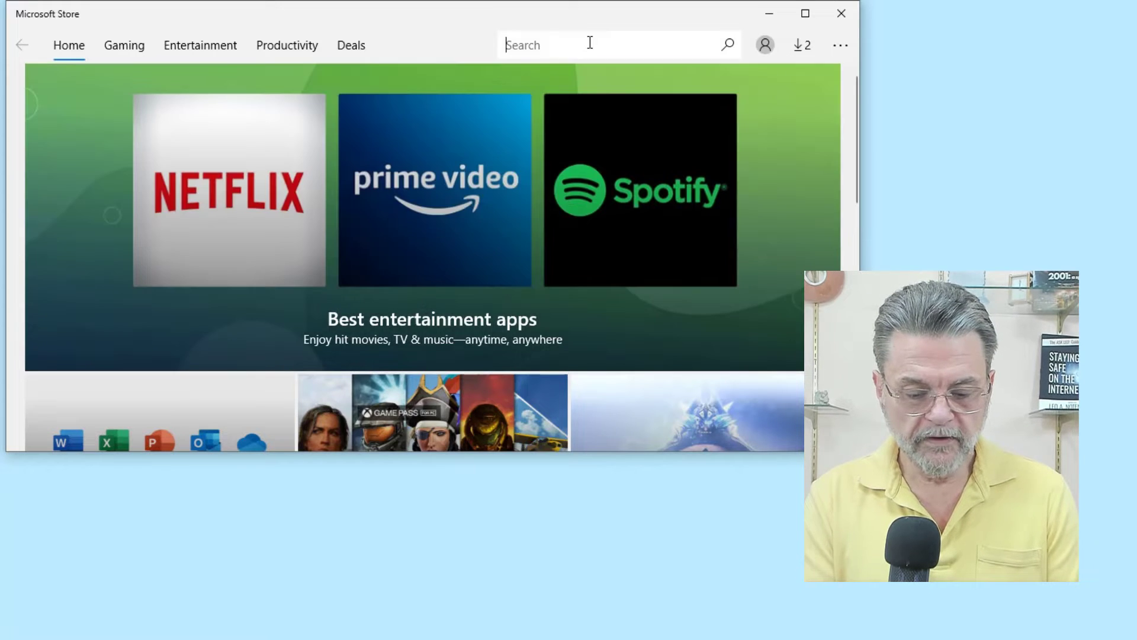
pyautogui.write('sysinternals')
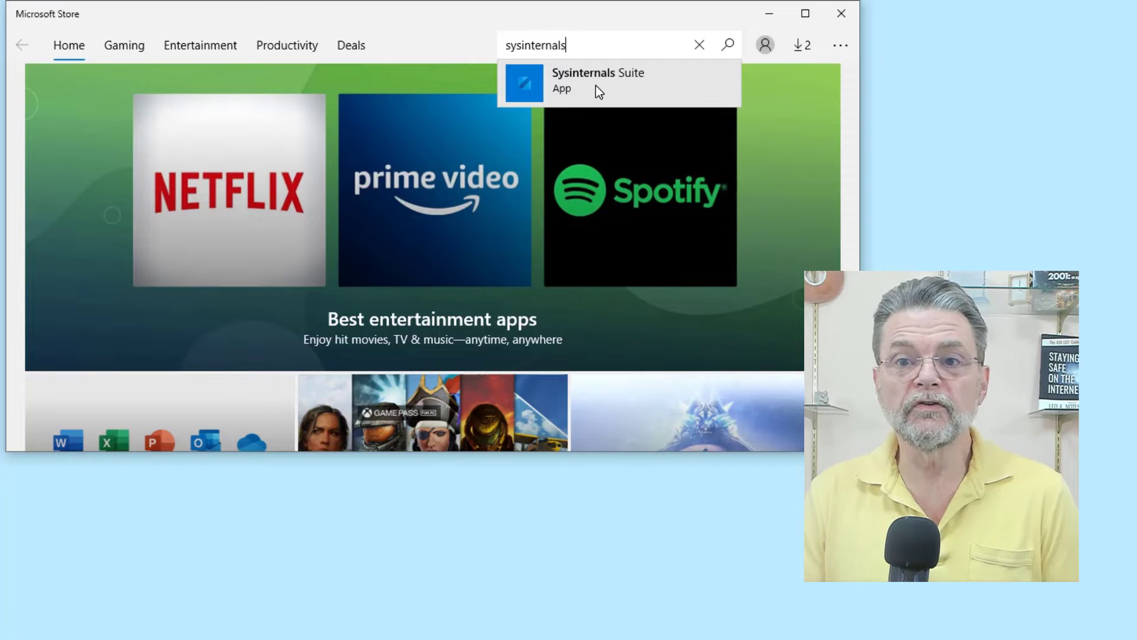
pyautogui.click(598, 83)
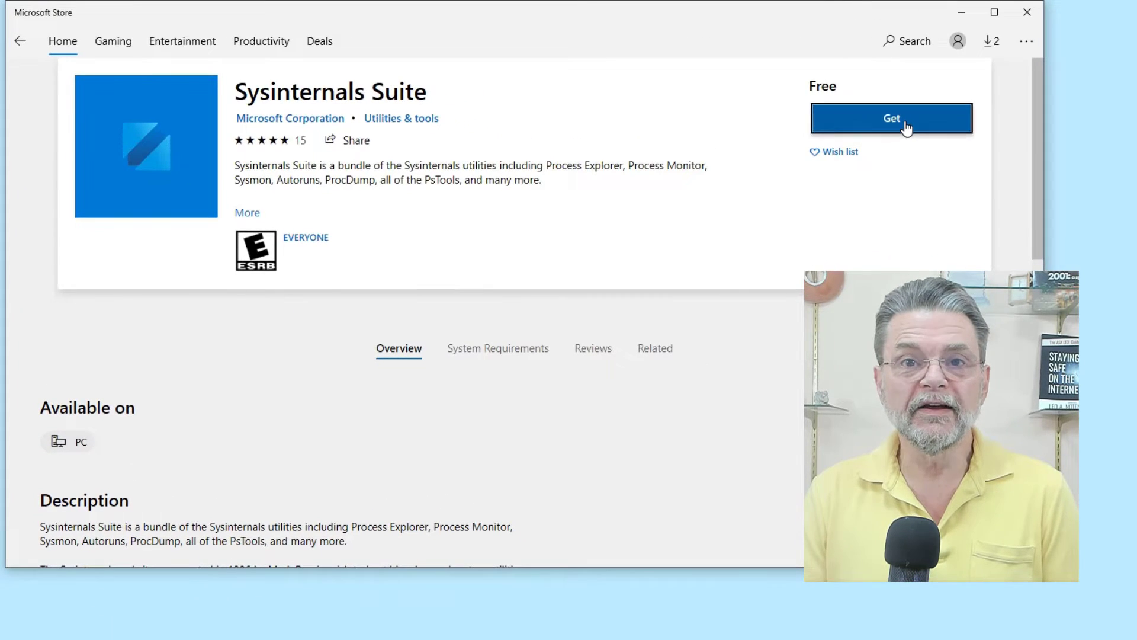
pyautogui.click(904, 125)
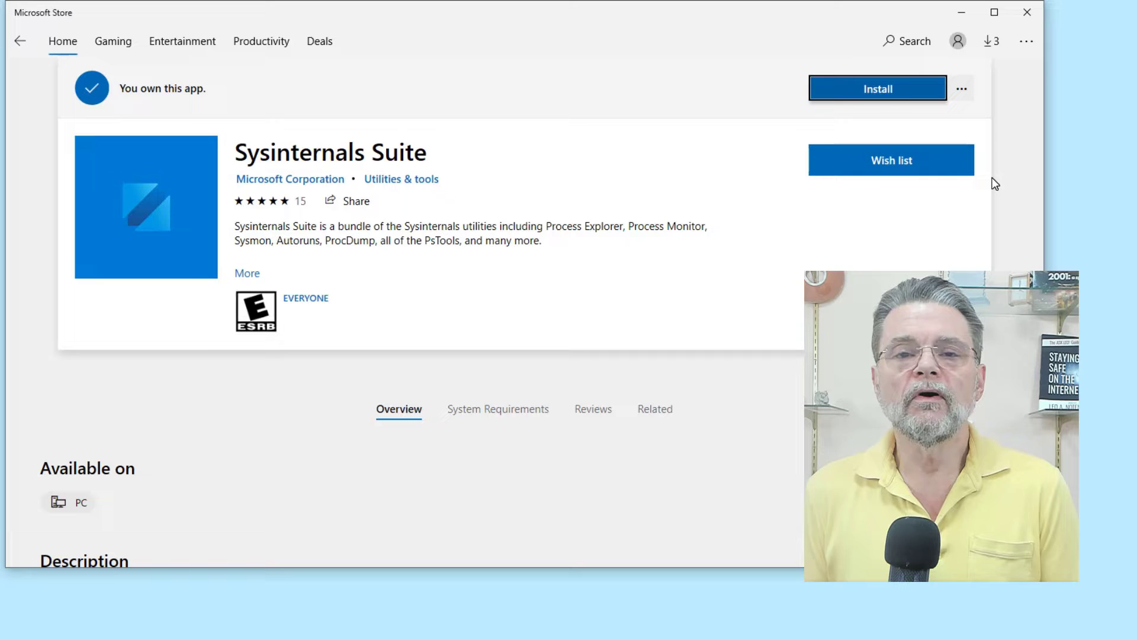
pyautogui.click(916, 96)
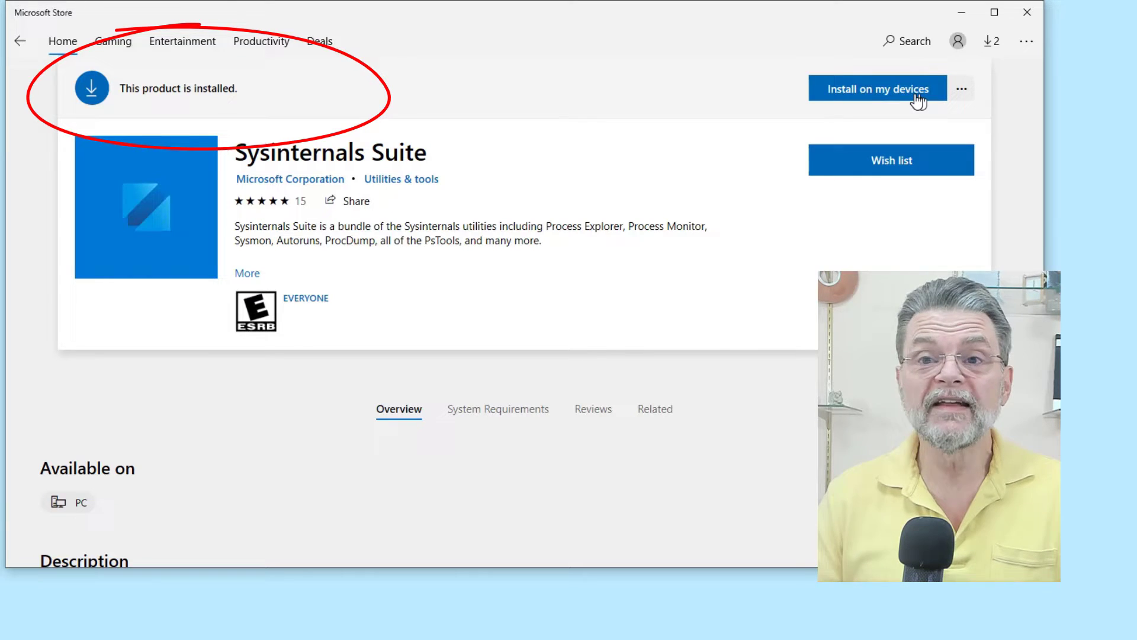
# Step: Close the Store and browse the Start app list to the new Sysinternals Suite entry
pyautogui.click(1027, 12)
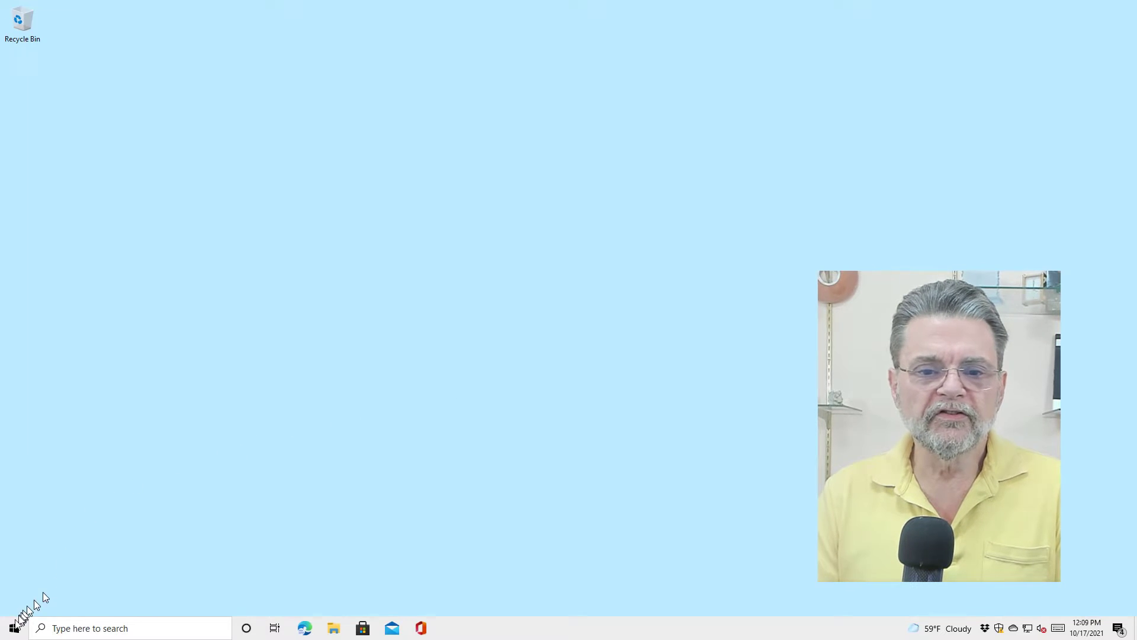
pyautogui.click(14, 630)
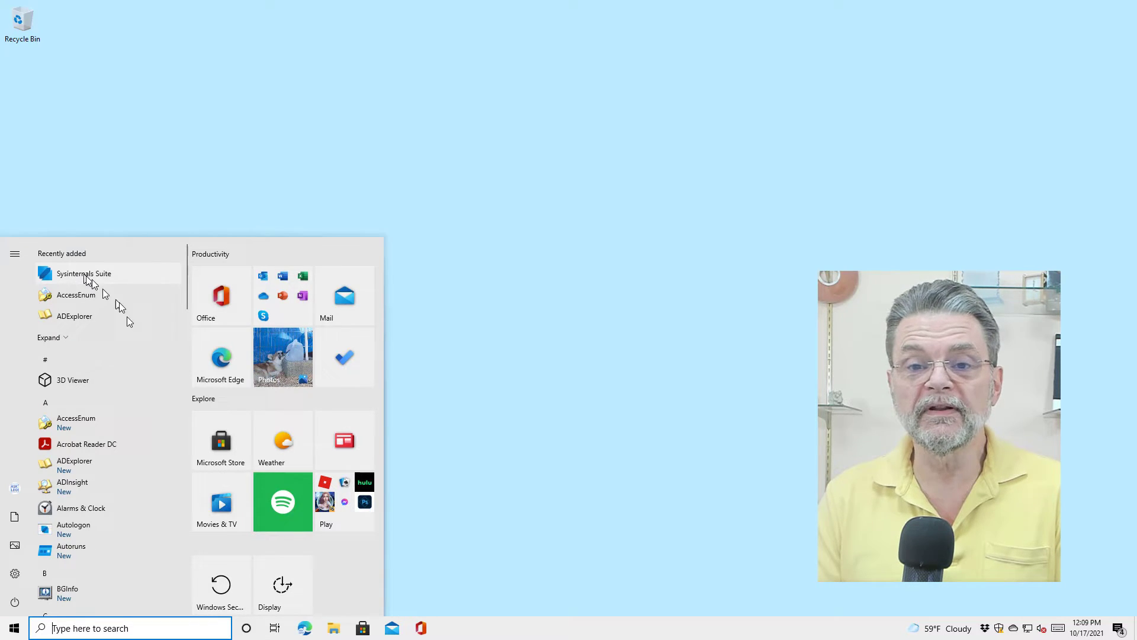
pyautogui.scroll(-20, 133, 355)
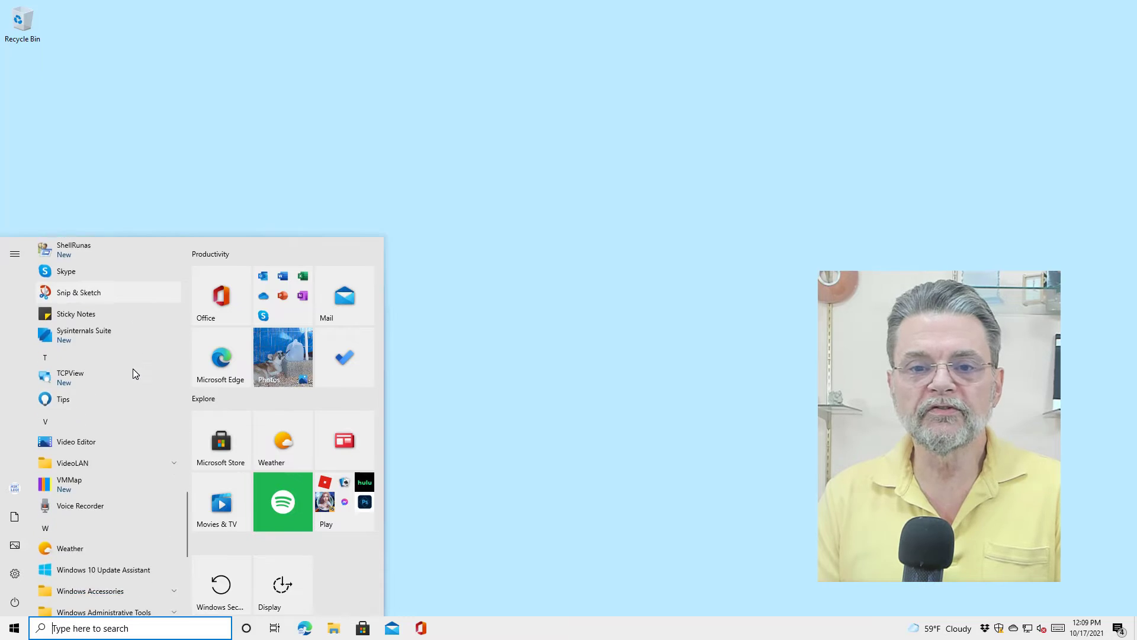
pyautogui.scroll(3, 131, 369)
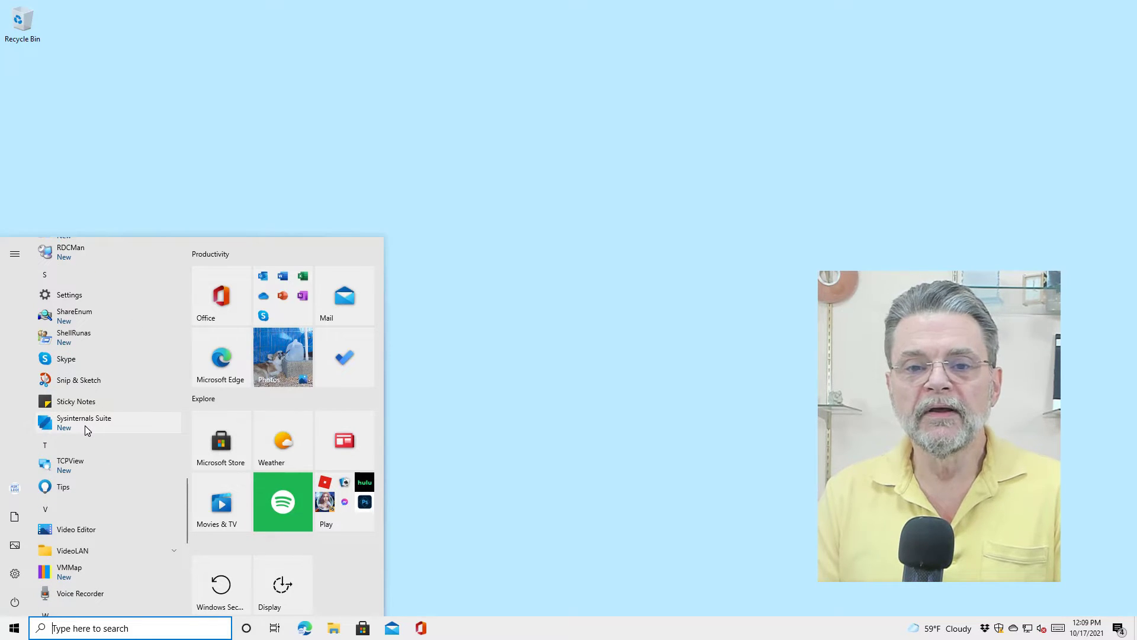
# Step: Open the Sysinternals Suite entry's documentation page in Edge, skim it, and close Edge
pyautogui.click(84, 425)
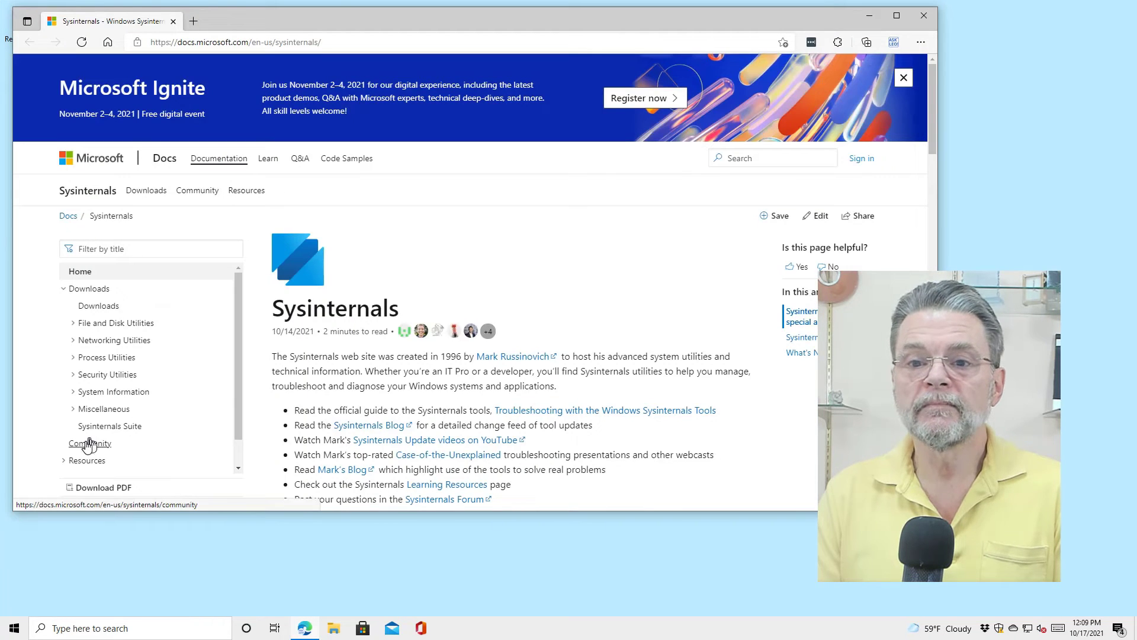
pyautogui.scroll(-12, 448, 320)
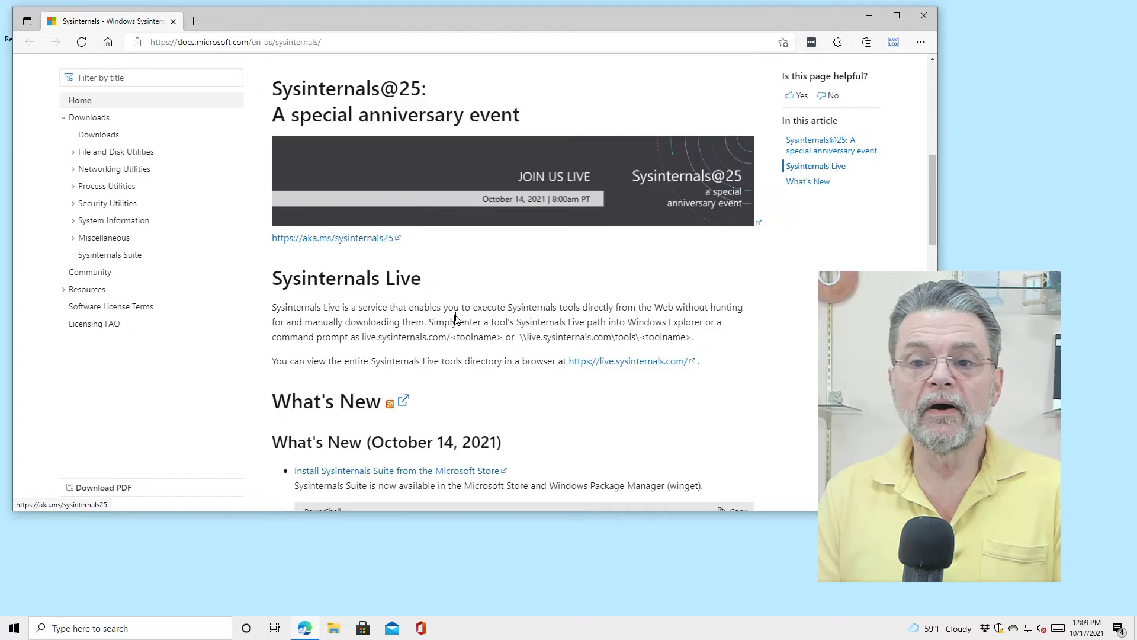
pyautogui.scroll(15, 454, 321)
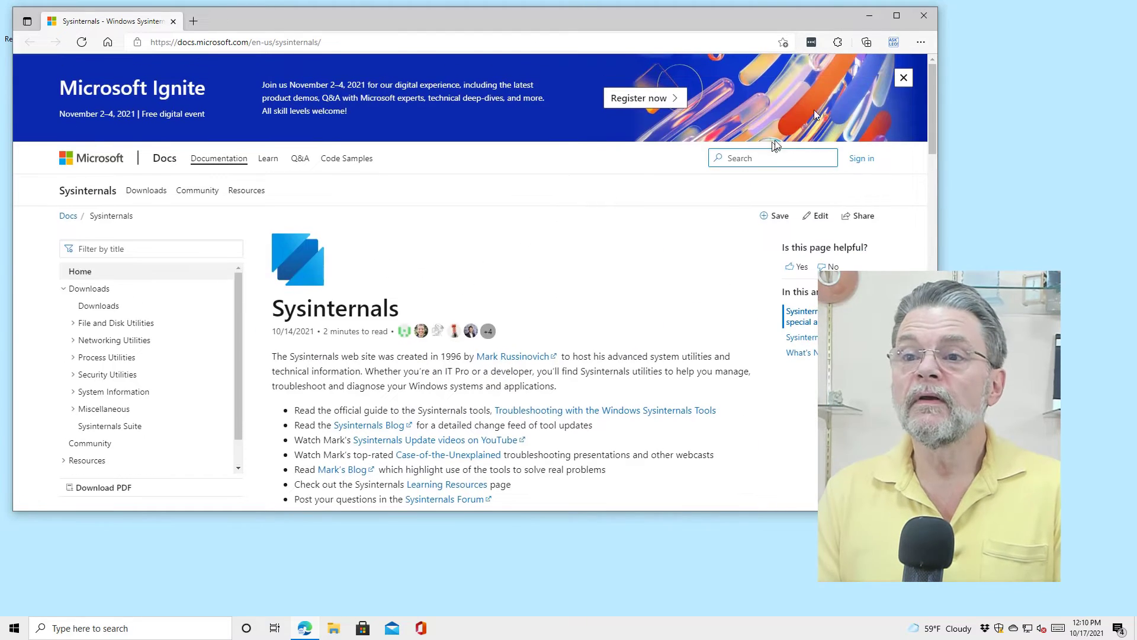
pyautogui.click(927, 15)
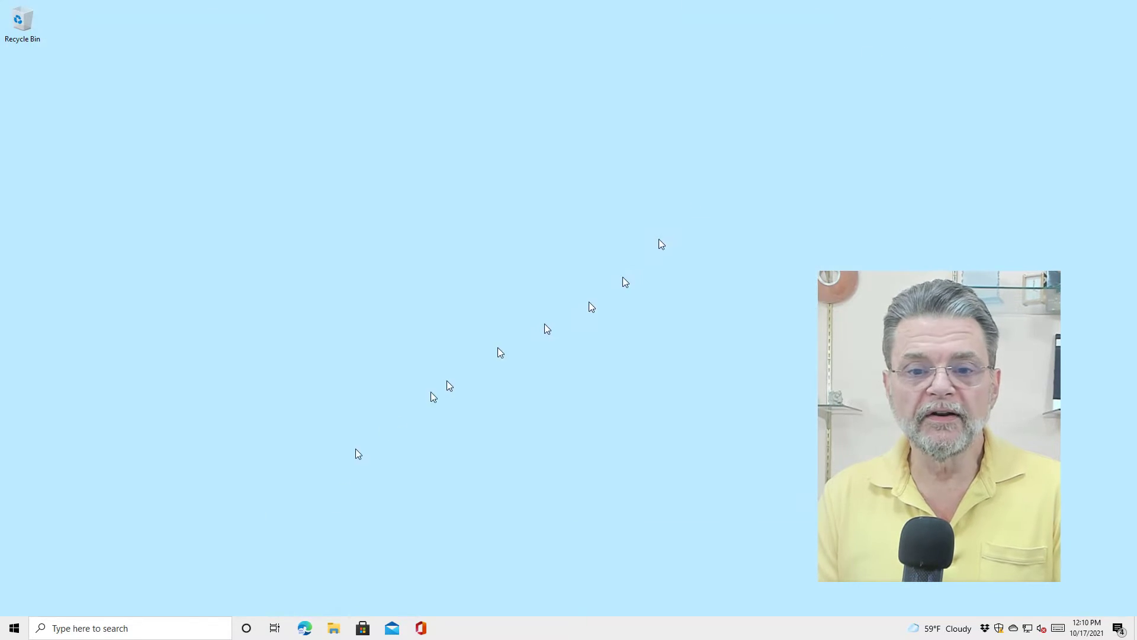
# Step: Scroll the Start app list to the P section showing Process Explorer and Process Monitor
pyautogui.click(14, 628)
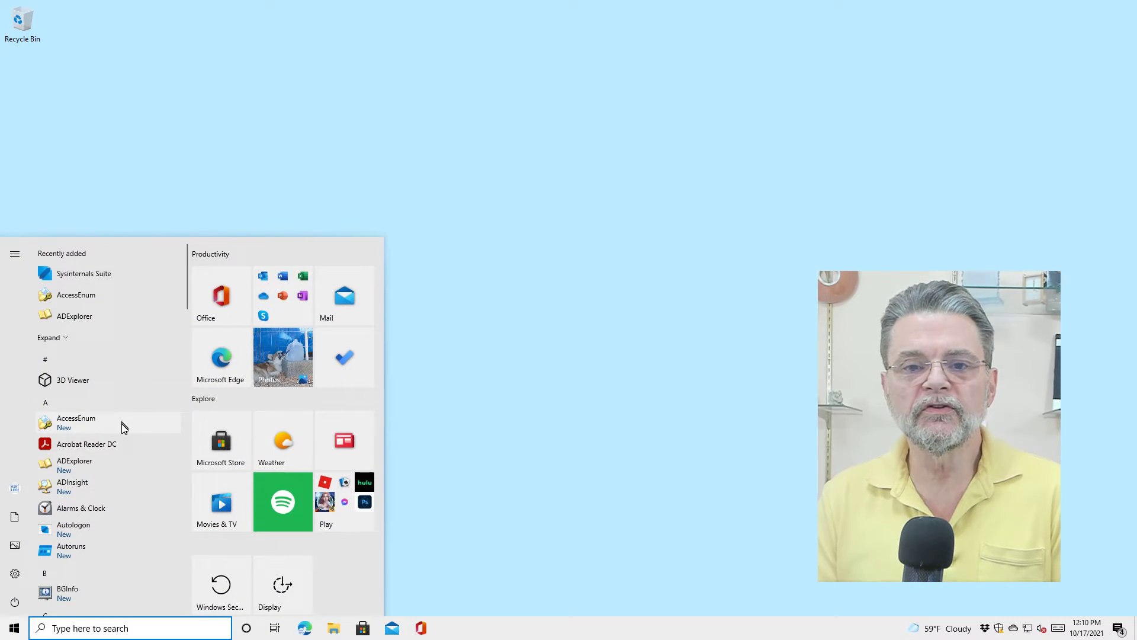
pyautogui.scroll(-6, 123, 422)
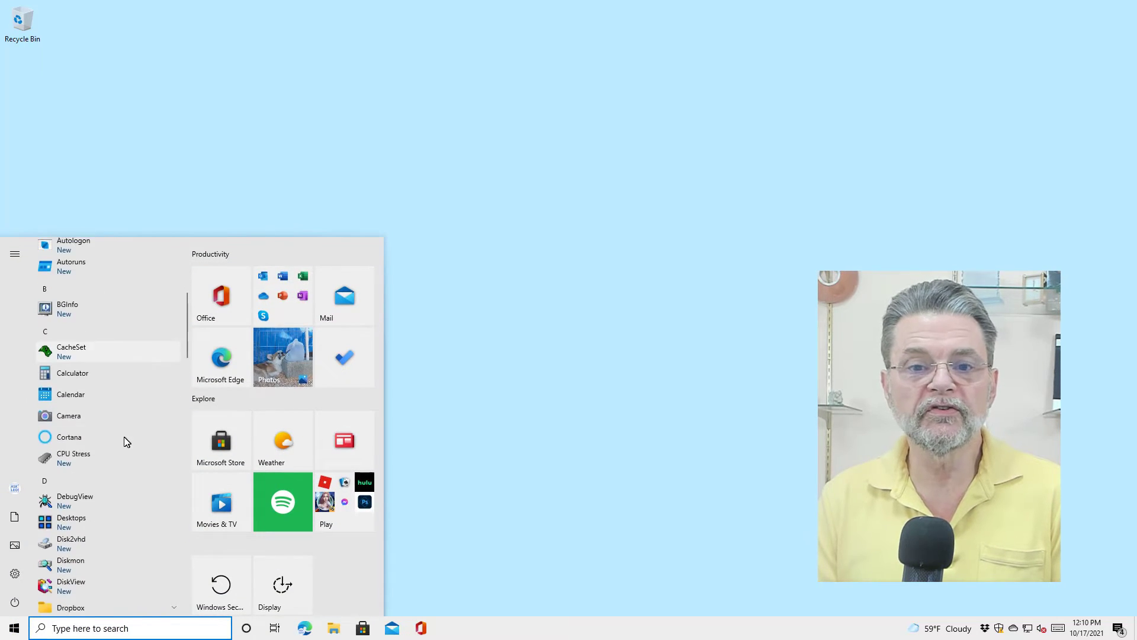
pyautogui.scroll(6, 121, 415)
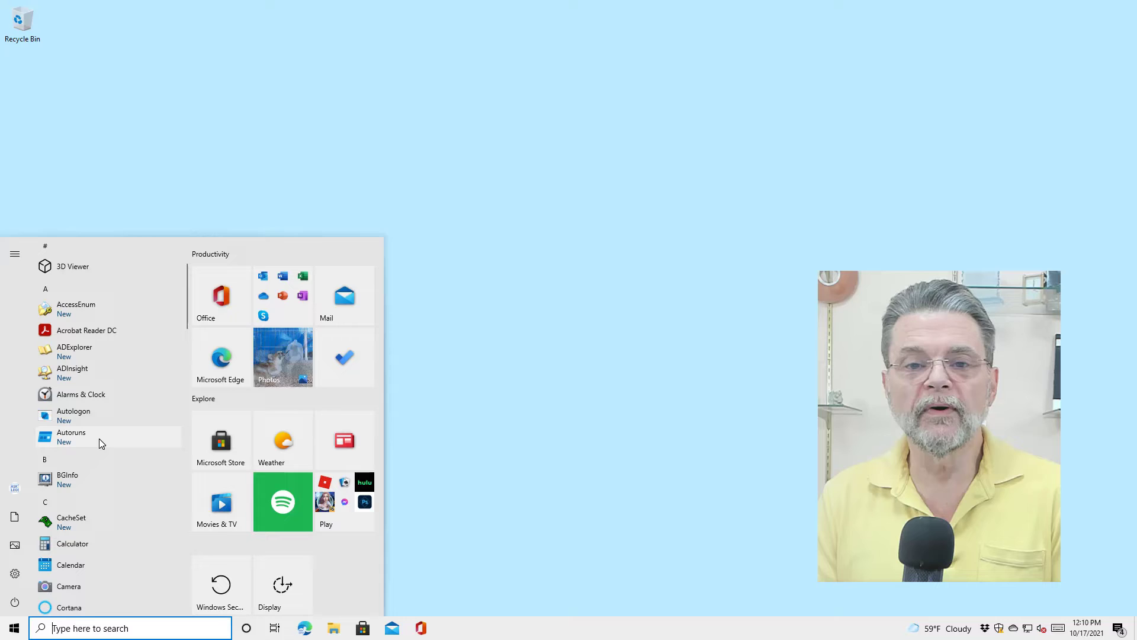
pyautogui.scroll(-4, 100, 443)
pyautogui.scroll(-12, 101, 442)
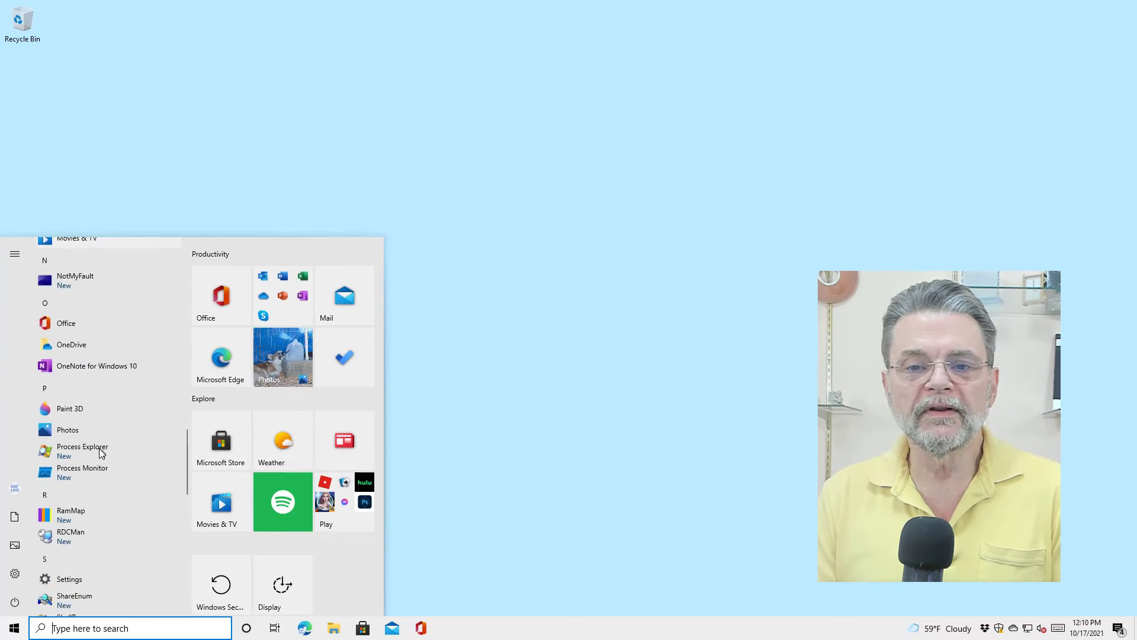
pyautogui.scroll(-2, 98, 450)
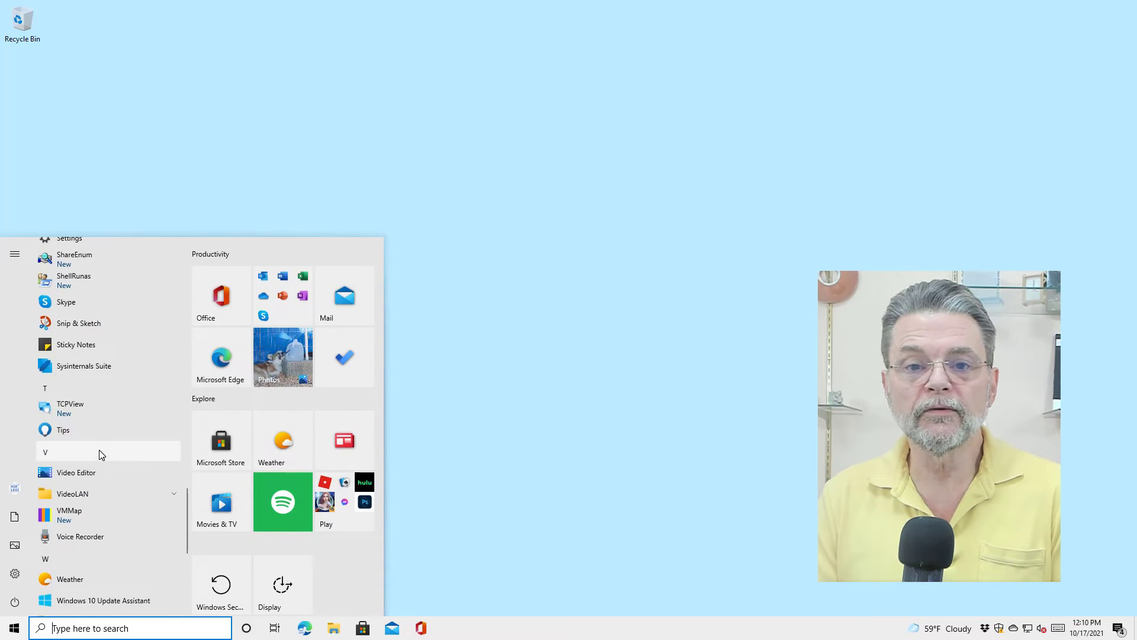
pyautogui.scroll(4, 99, 450)
pyautogui.scroll(2, 101, 379)
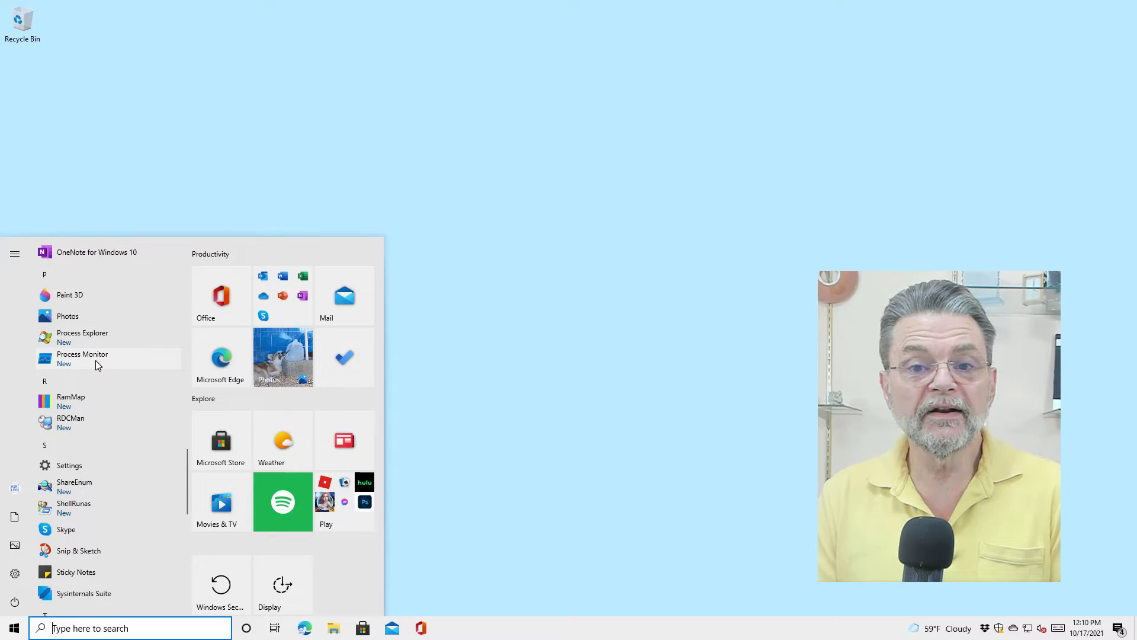
# Step: Run Process Explorer, move its window up-left to view the process list, then close it
pyautogui.click(73, 339)
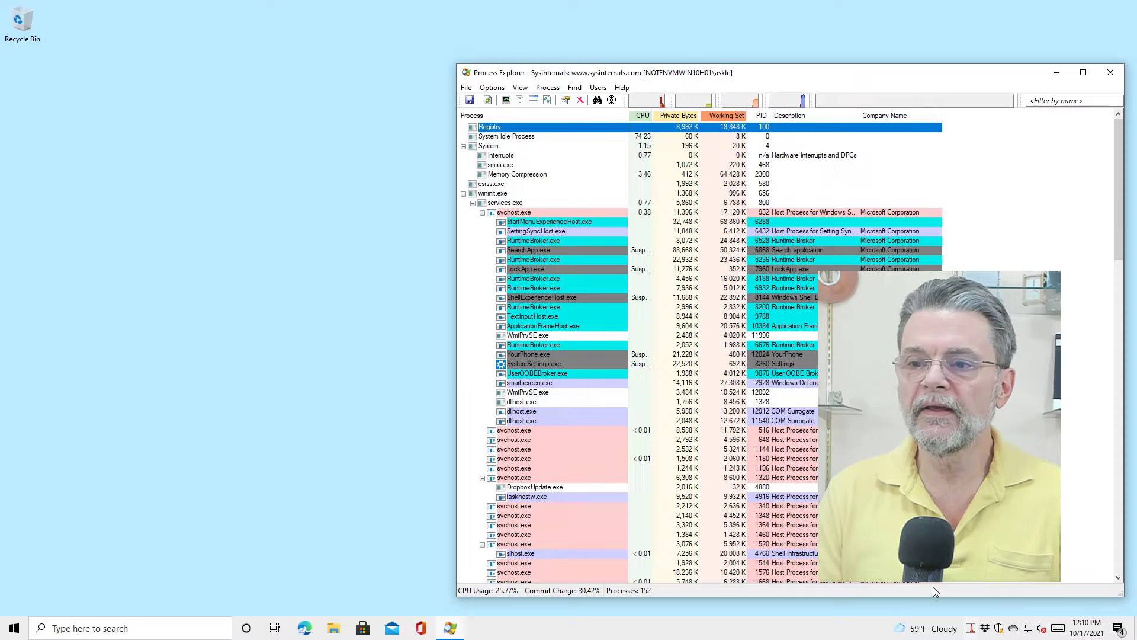
pyautogui.moveTo(936, 73); pyautogui.dragTo(658, 36)
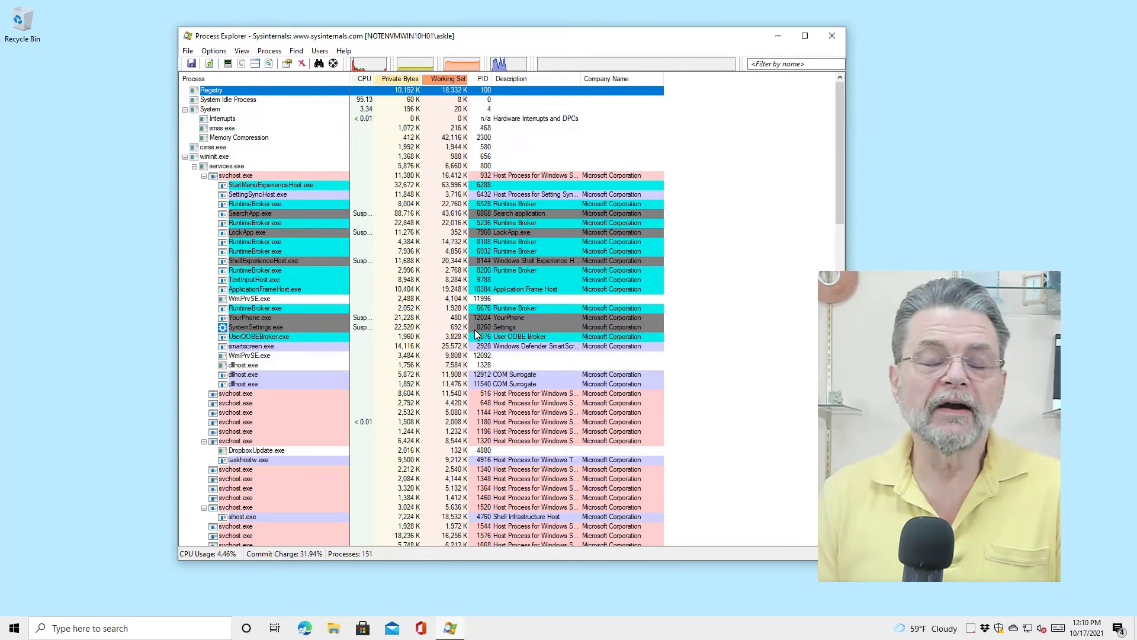
pyautogui.click(832, 36)
# Step: Run Autoruns from Start, scroll its Everything list of startup entries, then close it
pyautogui.click(23, 616)
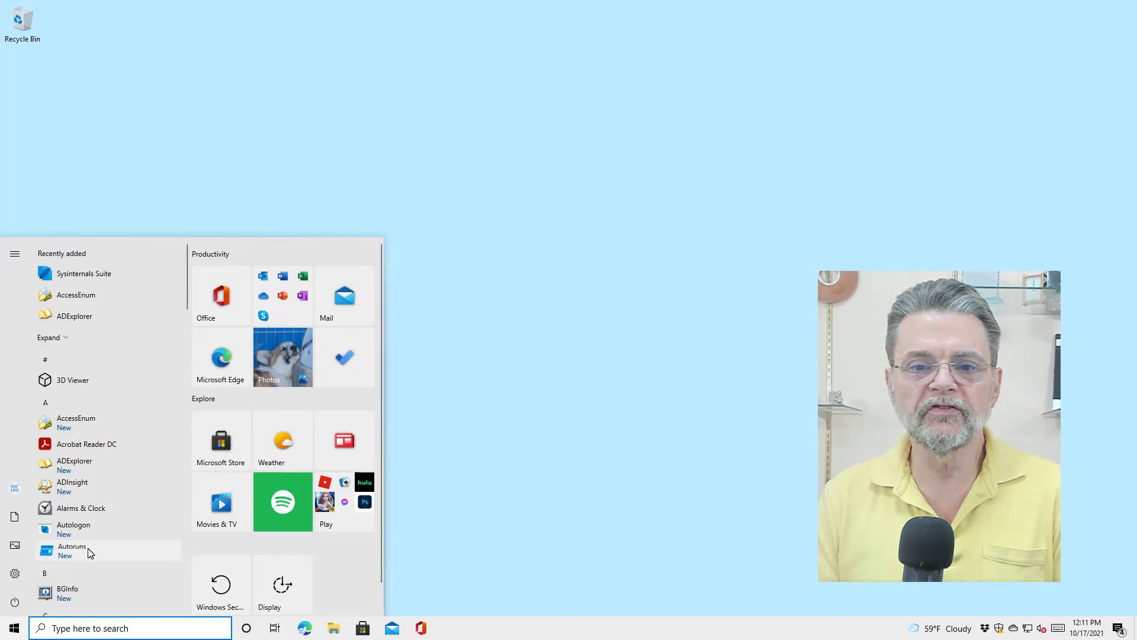
pyautogui.click(90, 552)
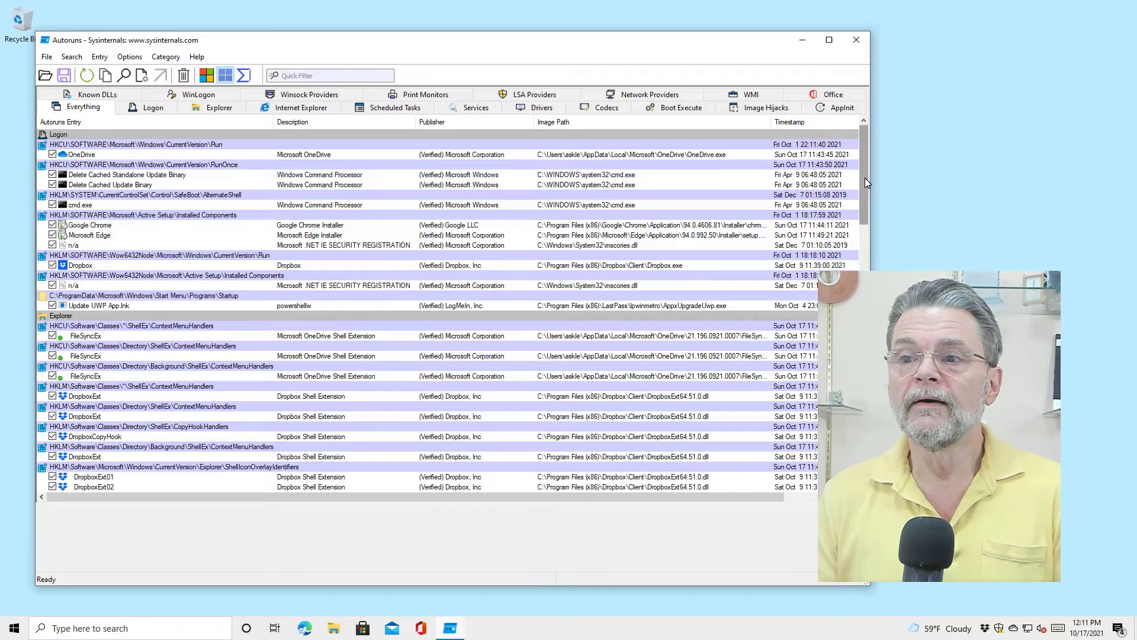
pyautogui.moveTo(865, 178); pyautogui.dragTo(851, 122)
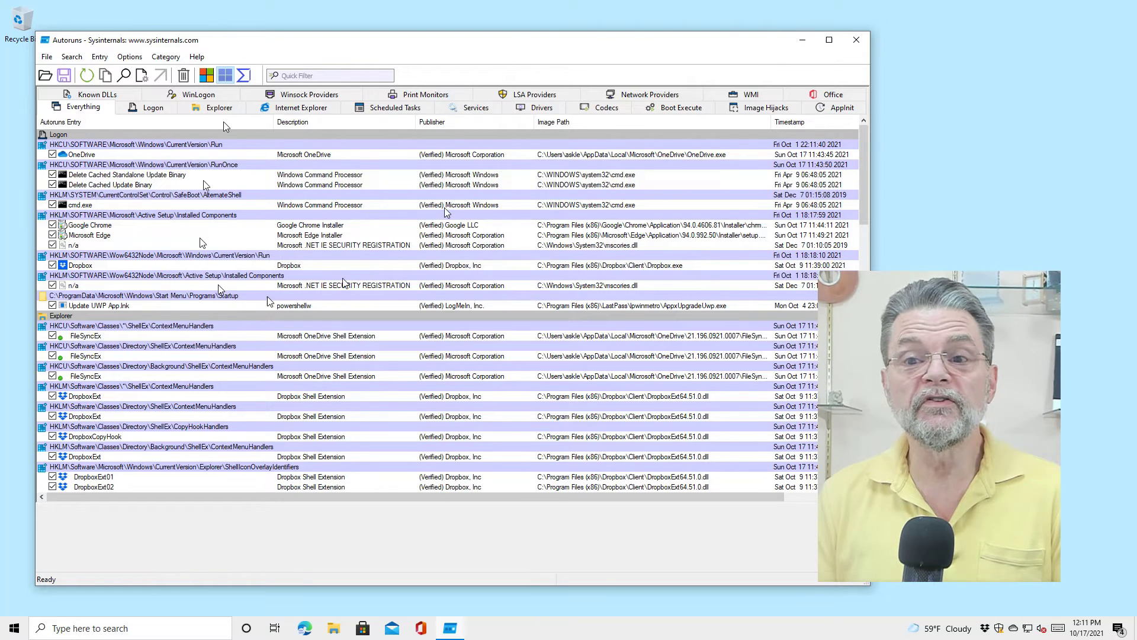
pyautogui.click(856, 40)
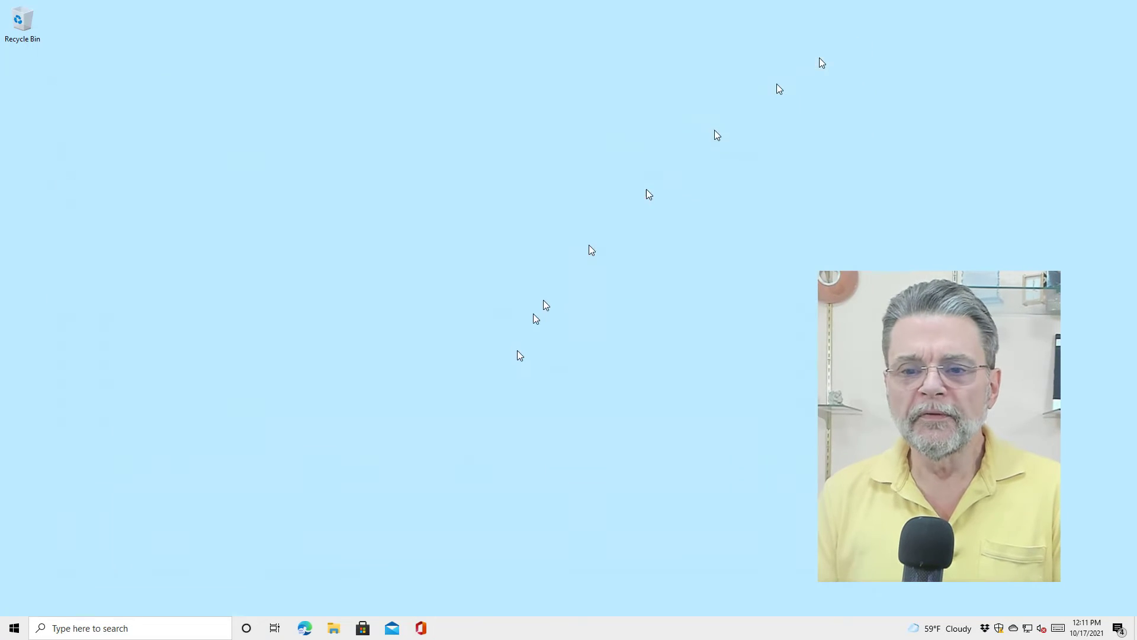
# Step: Reopen the Sysinternals Suite Store page, cancel the device install choice, and show its pinning options
pyautogui.click(363, 628)
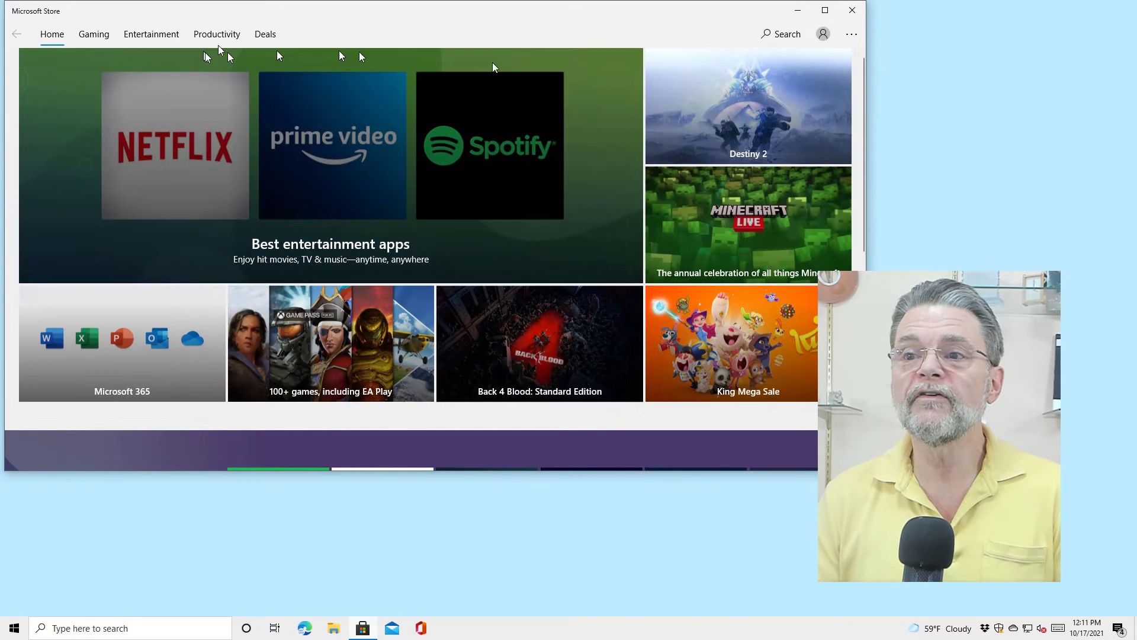
pyautogui.click(781, 33)
pyautogui.write('s')
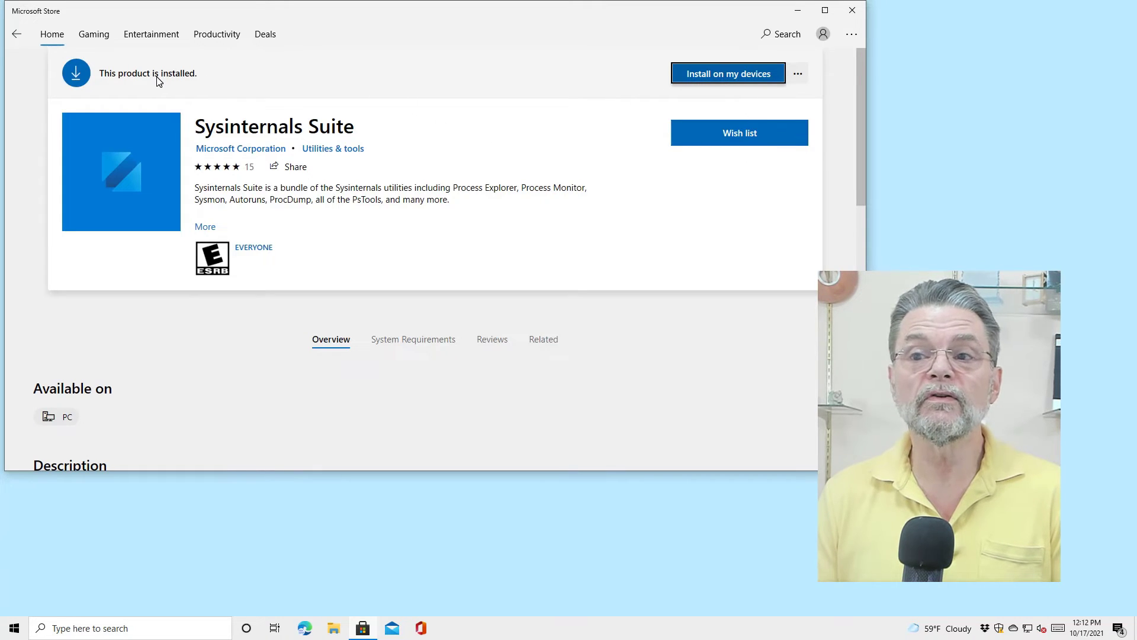
pyautogui.click(768, 80)
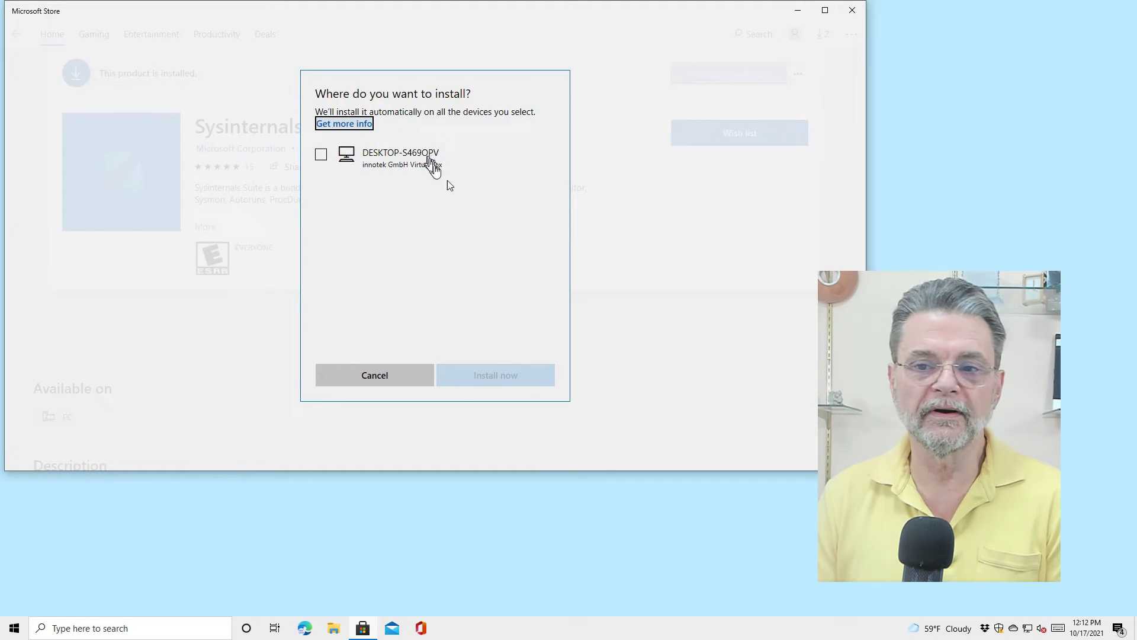
pyautogui.click(392, 380)
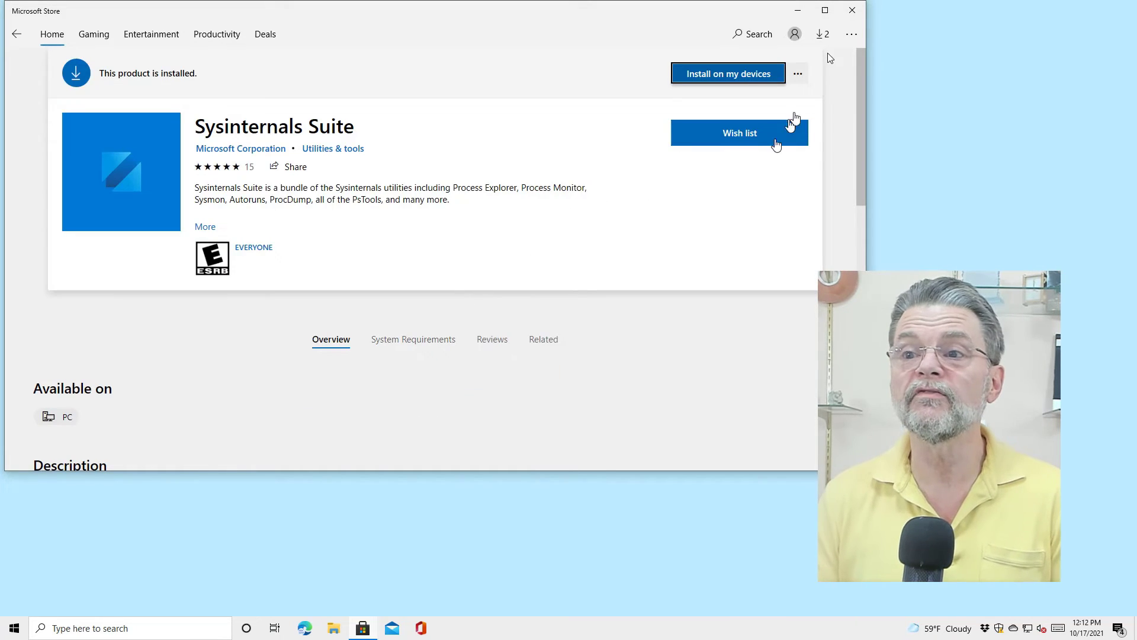
pyautogui.click(799, 74)
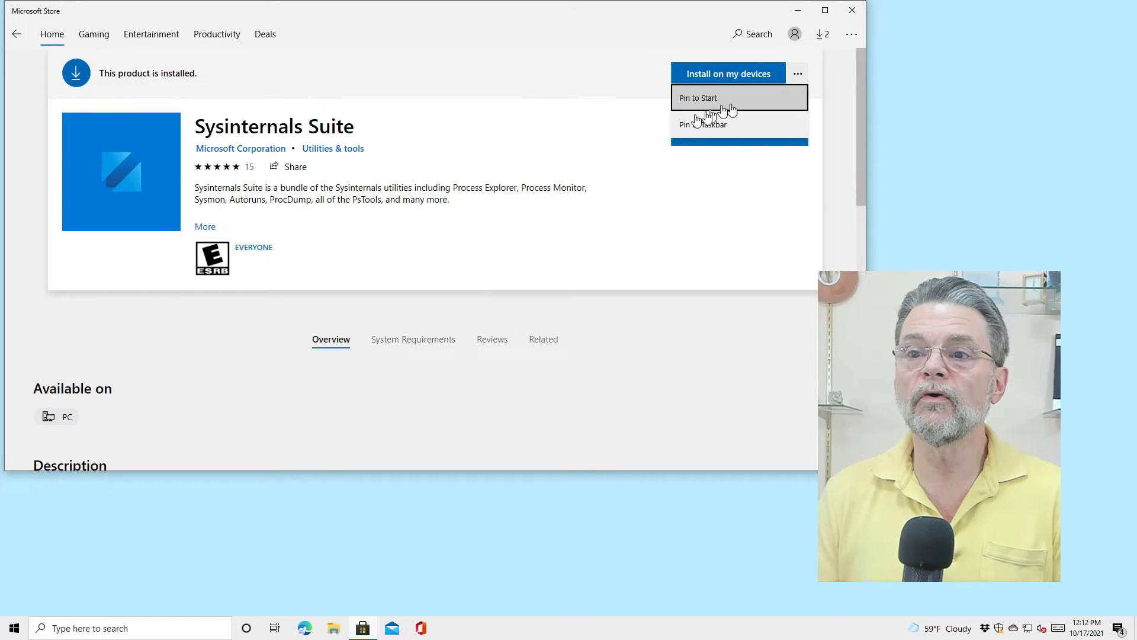